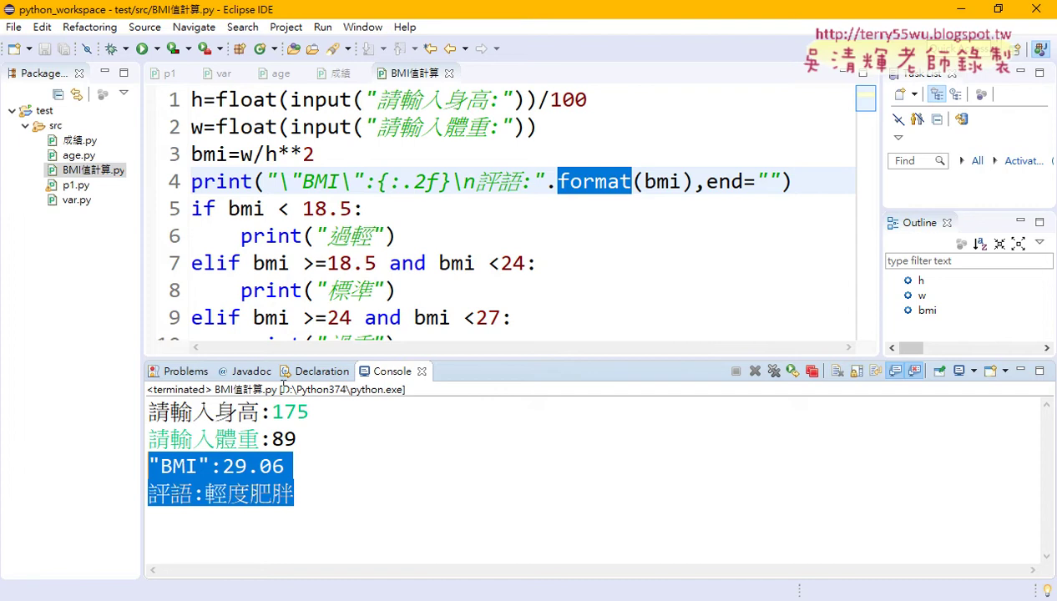
Switch to Google Drive in the browser and open the document 03 迴圈資料結構與自訂函數
{"action": "key", "text": "alt+Tab"}
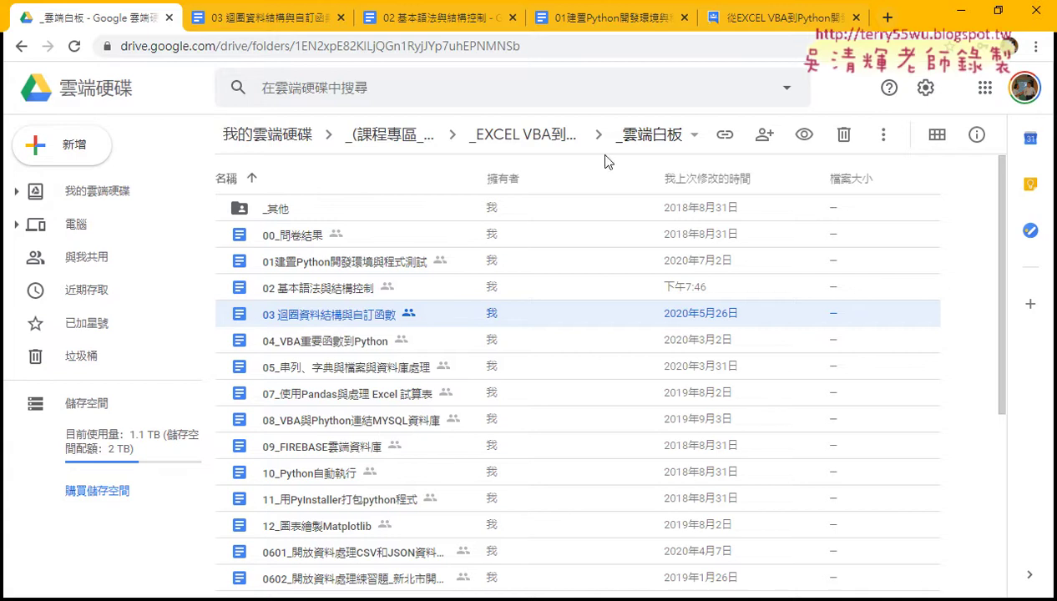
{"action": "double_click", "coordinate": [322, 314]}
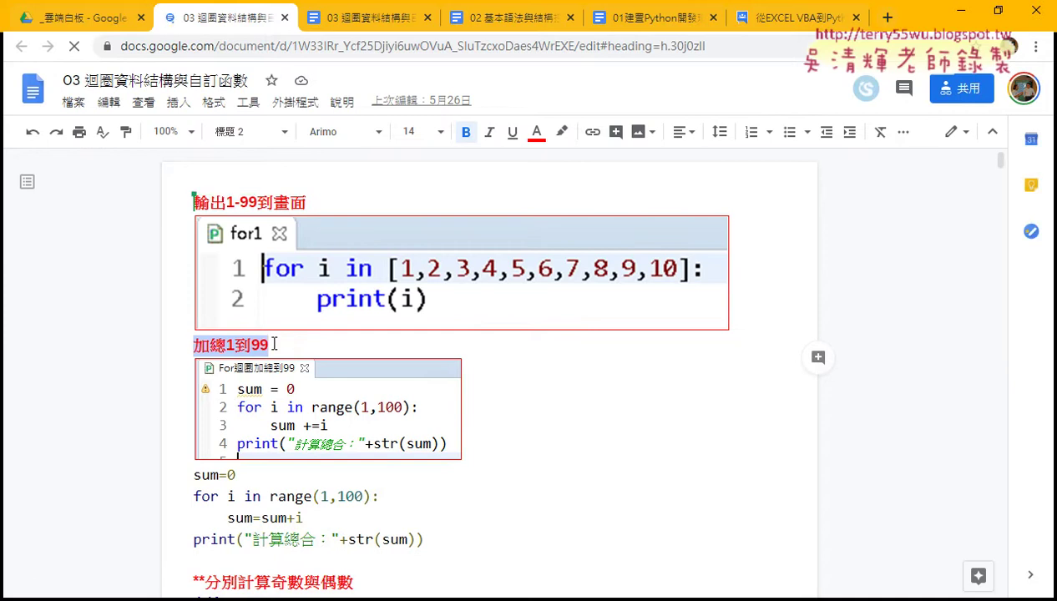
Launch Excel 2016 and create a blank workbook
{"action": "key", "text": "super"}
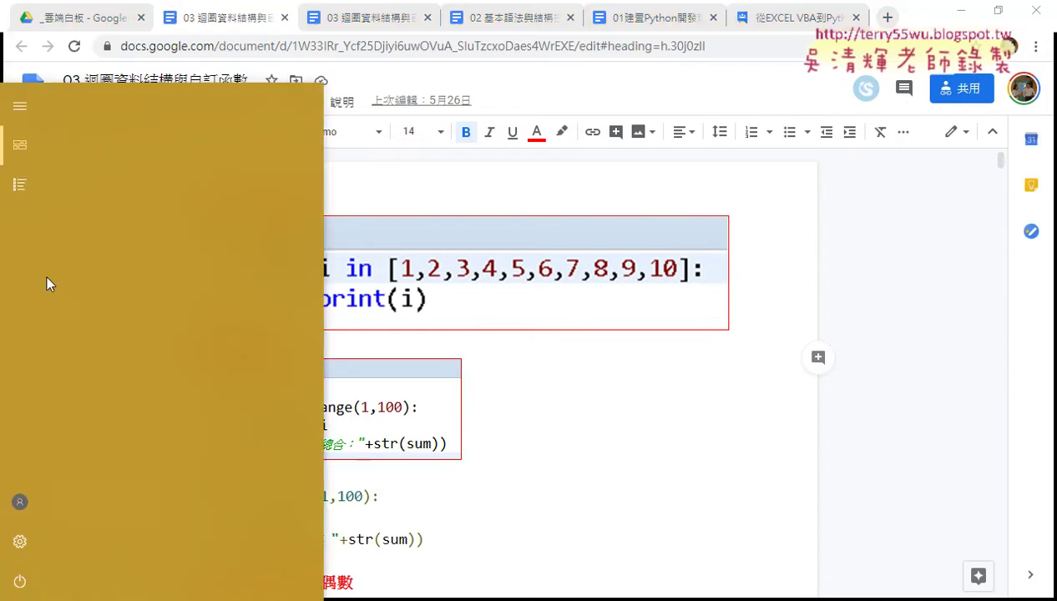
{"action": "left_click", "coordinate": [27, 184]}
{"action": "scroll", "coordinate": [158, 399], "scroll_direction": "down", "scroll_amount": 3}
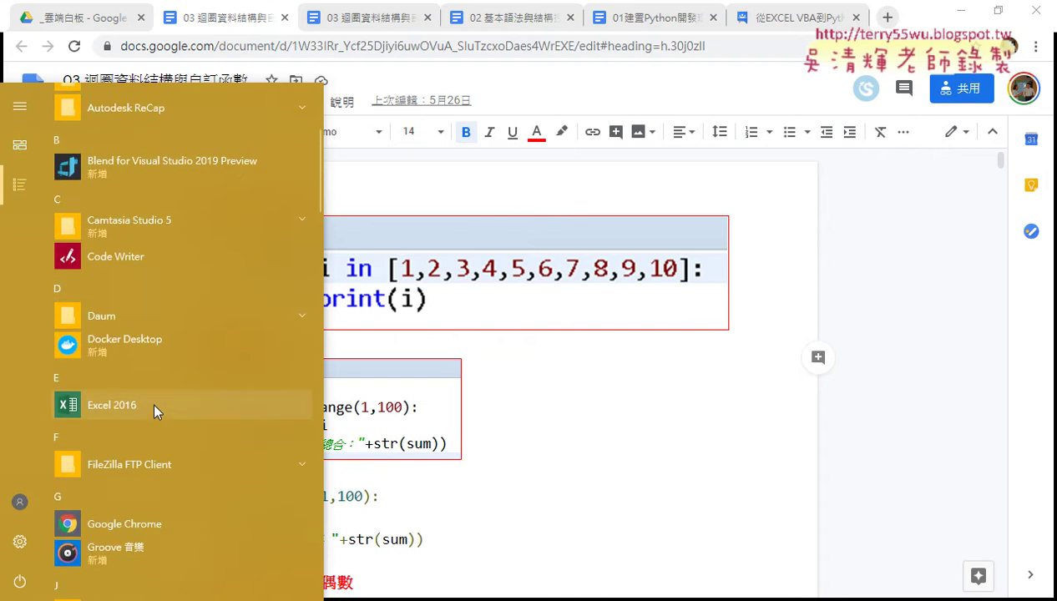
{"action": "left_click", "coordinate": [152, 401]}
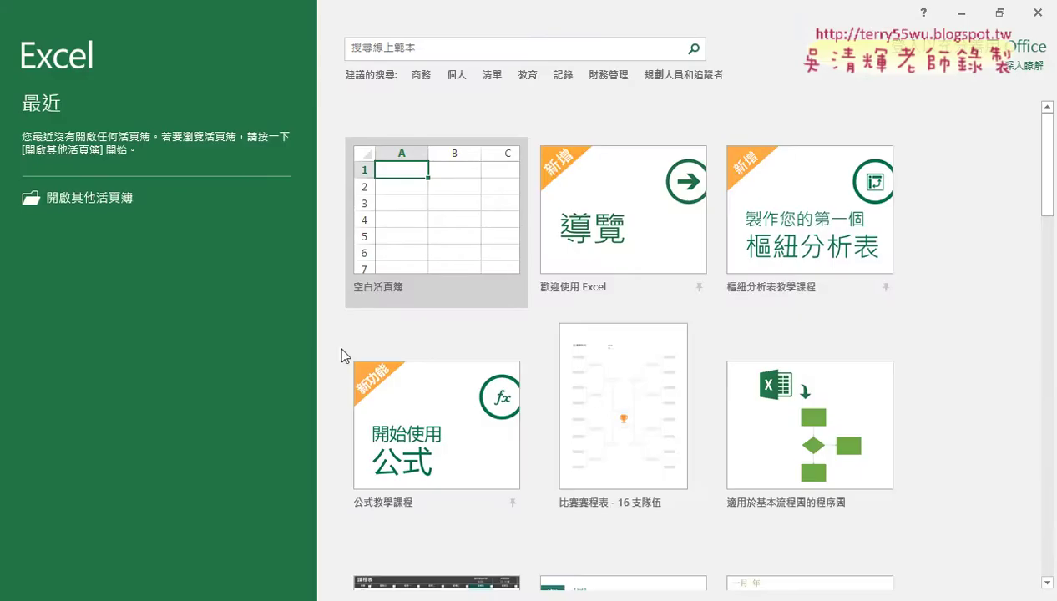
{"action": "left_click", "coordinate": [401, 242]}
Enter 1 in cell A1 and fill column A down to row 99 as a series from 1 to 99
{"action": "left_click", "coordinate": [74, 193]}
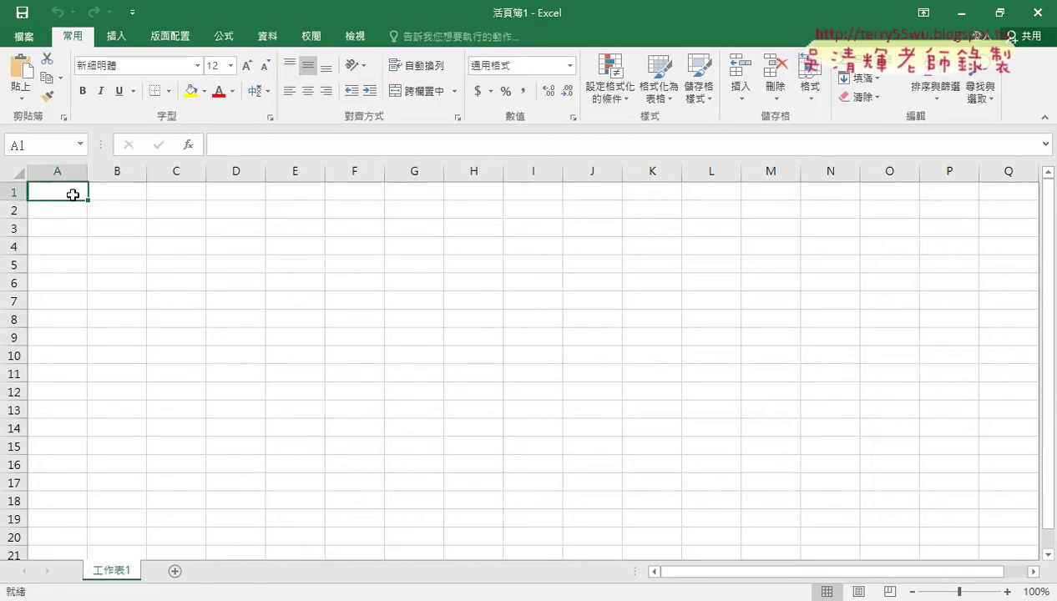
{"action": "type", "text": "1"}
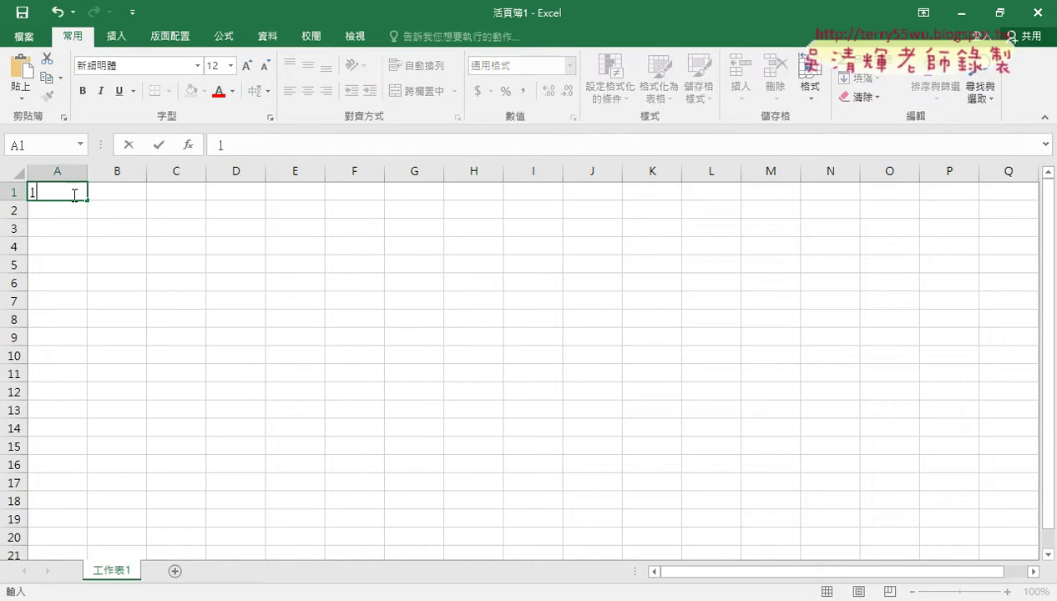
{"action": "key", "text": "Return"}
{"action": "left_click", "coordinate": [75, 189]}
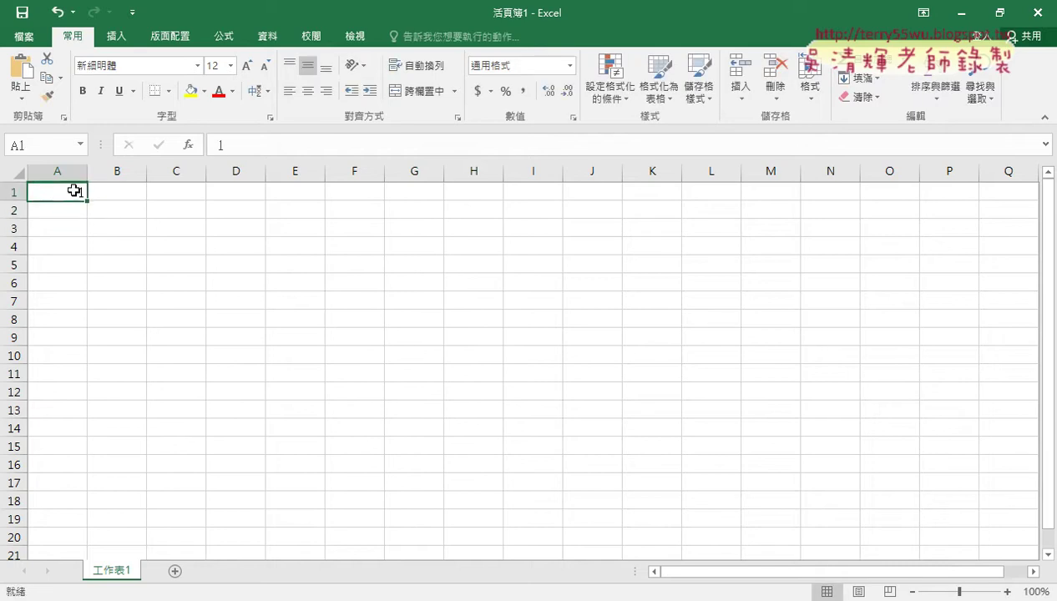
{"action": "left_click_drag", "start_coordinate": [87, 201], "coordinate": [71, 432]}
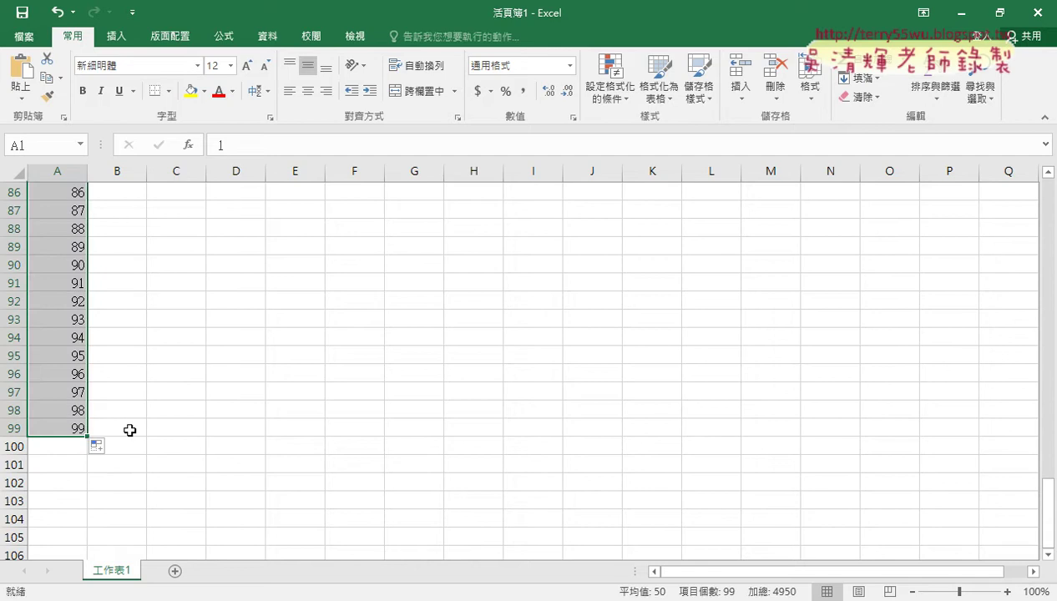
Total A1:A99 in cell A100 with AutoSum, and select the numbers from A99 up to A1
{"action": "left_click", "coordinate": [84, 451]}
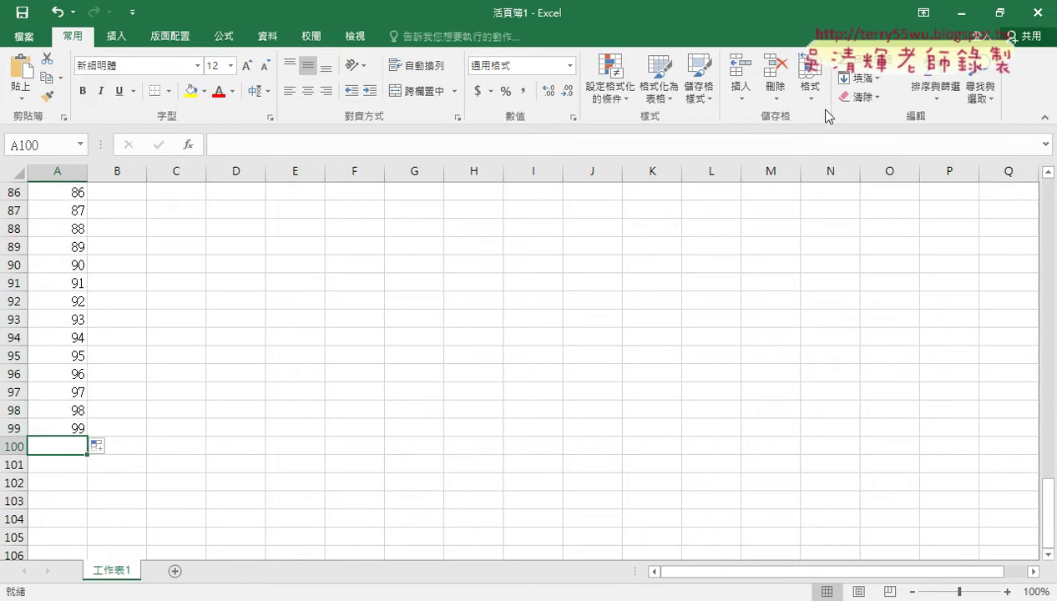
{"action": "left_click", "coordinate": [851, 66]}
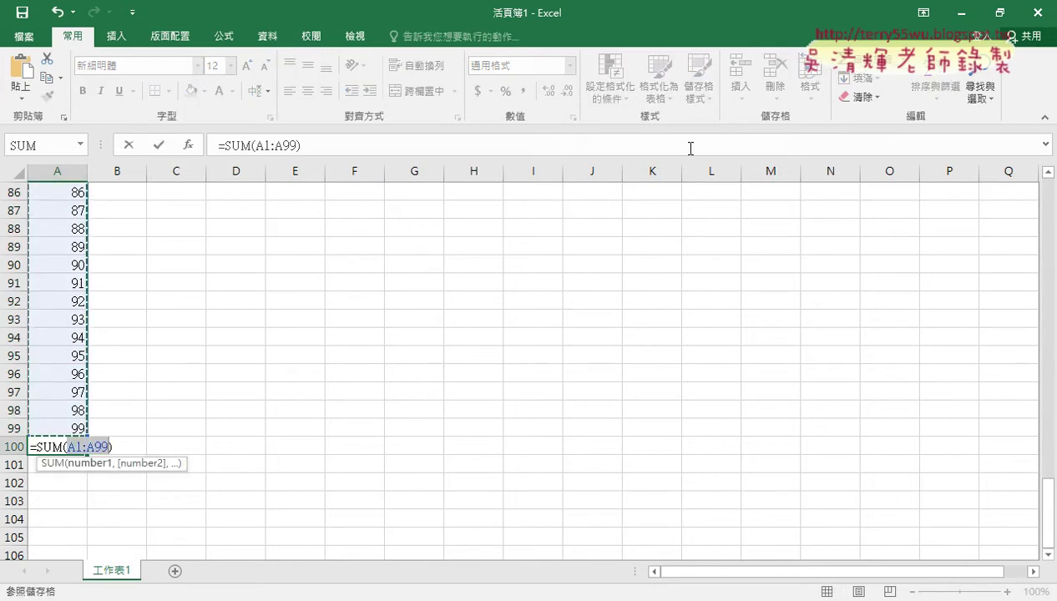
{"action": "left_click", "coordinate": [159, 146]}
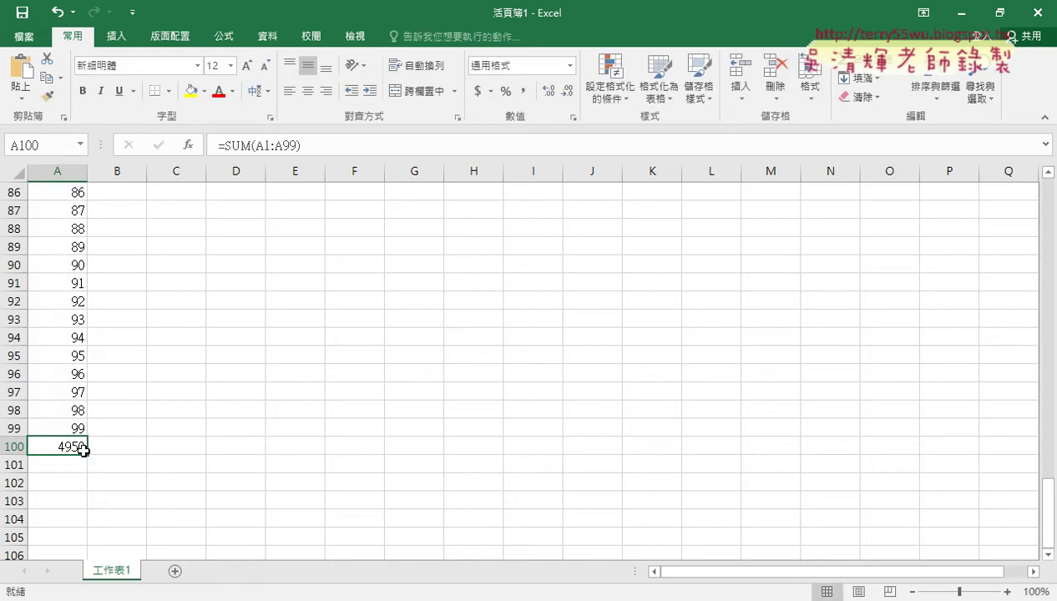
{"action": "left_click_drag", "start_coordinate": [86, 426], "coordinate": [66, 125]}
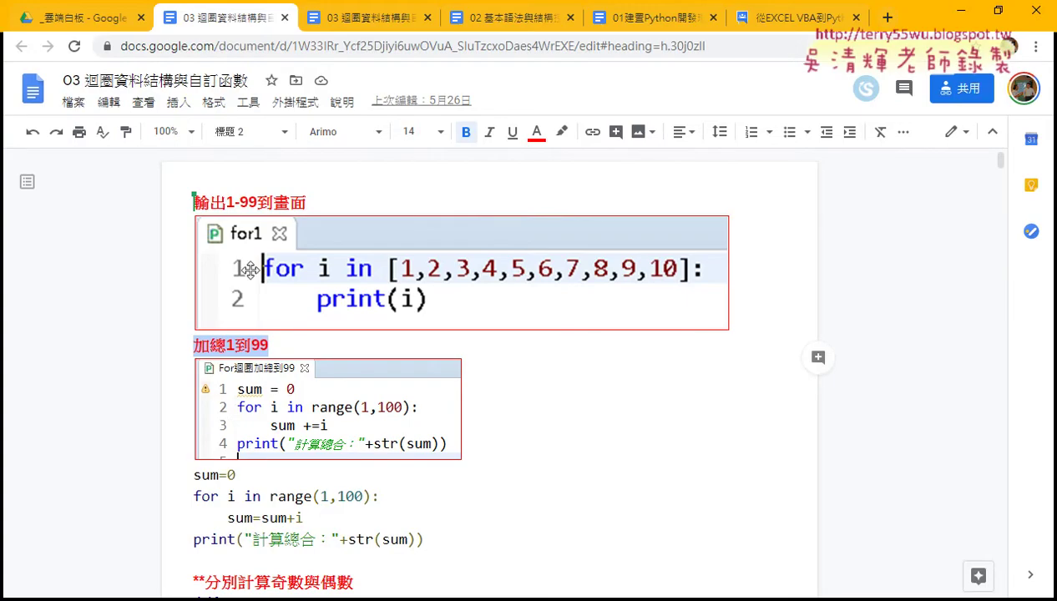
Copy the heading 加總1到99 from the Google document and use it to name a new Python module in Eclipse's test/src folder
{"action": "left_click_drag", "start_coordinate": [281, 345], "coordinate": [183, 344]}
{"action": "key", "text": "ctrl+c"}
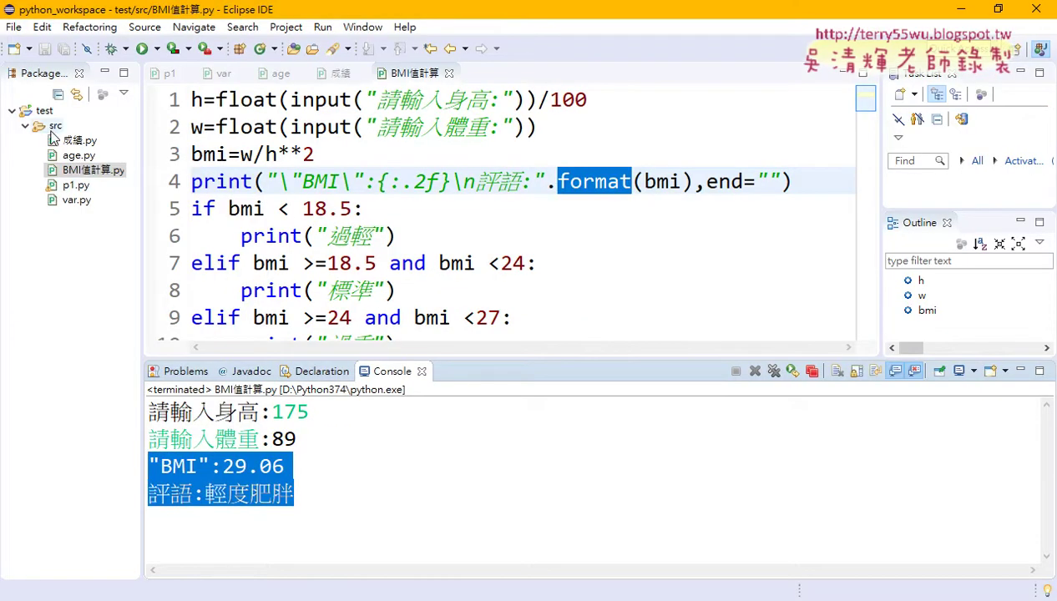
{"action": "right_click", "coordinate": [51, 136]}
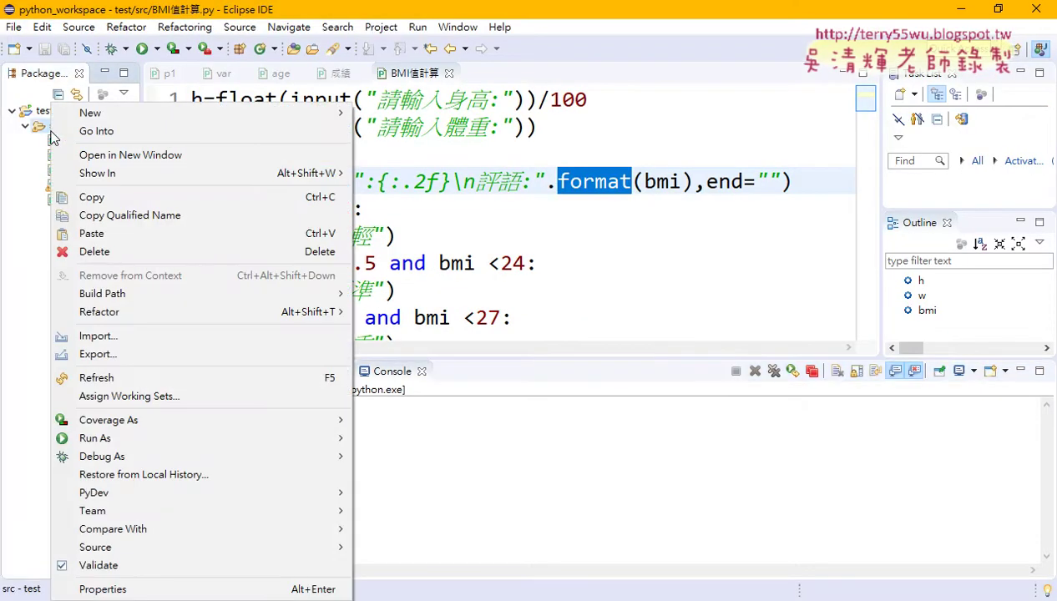
{"action": "mouse_move", "coordinate": [107, 115]}
{"action": "left_click", "coordinate": [444, 407]}
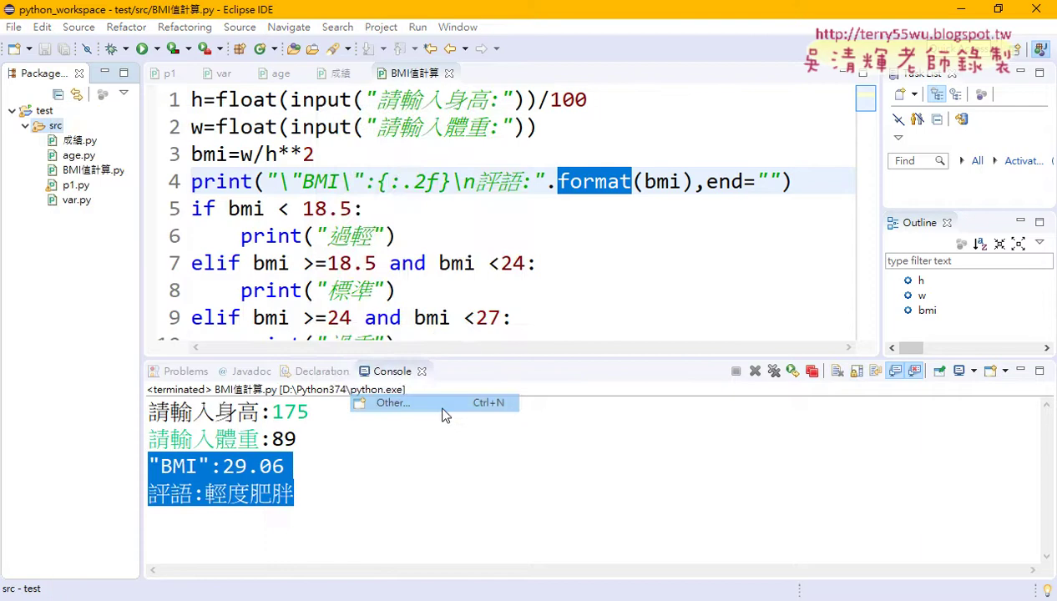
{"action": "double_click", "coordinate": [412, 357]}
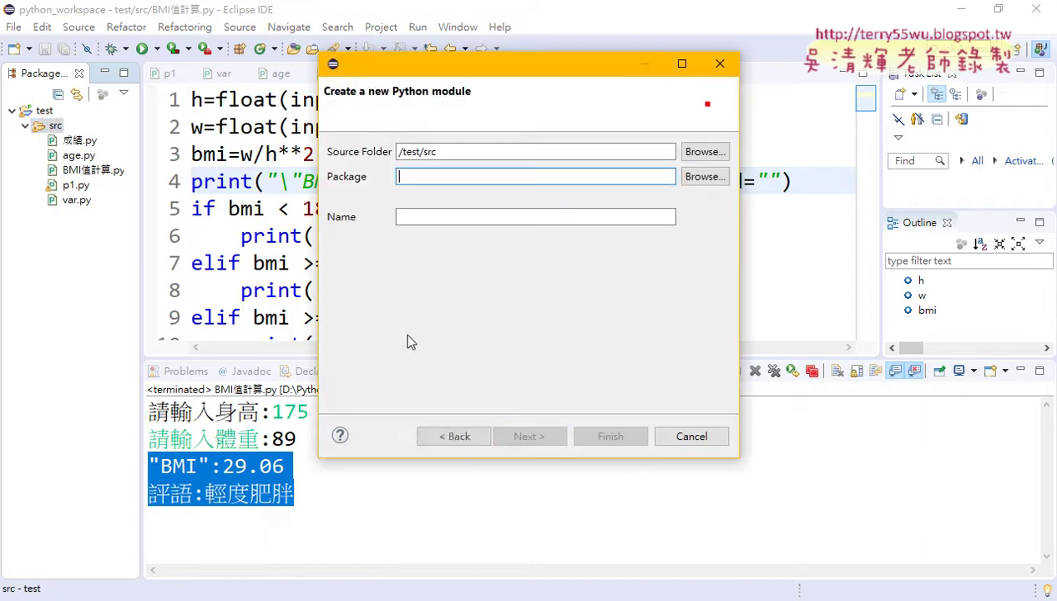
{"action": "right_click", "coordinate": [411, 222]}
{"action": "left_click", "coordinate": [436, 286]}
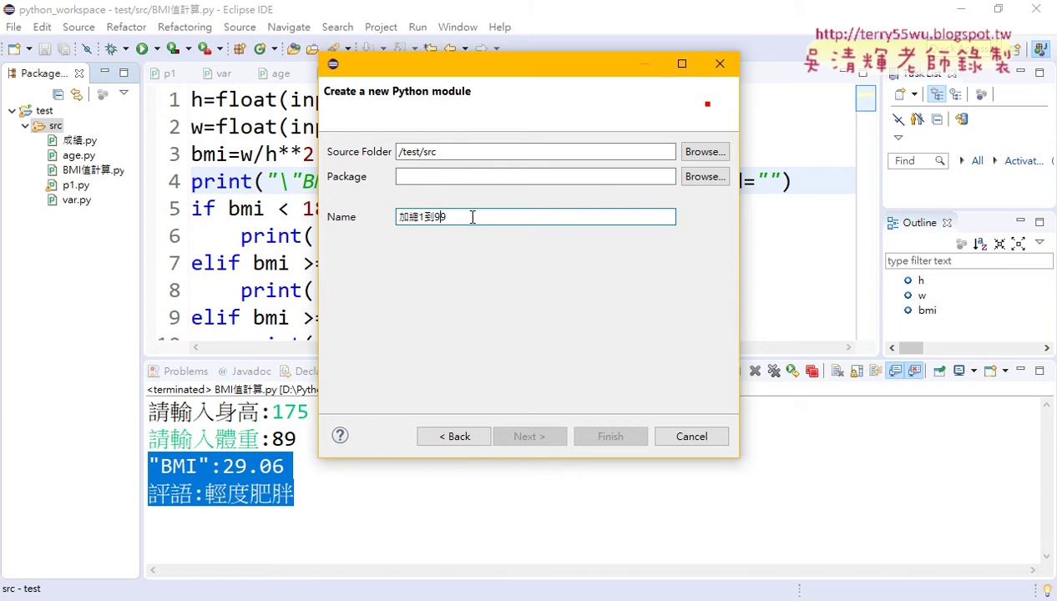
{"action": "left_click", "coordinate": [637, 444]}
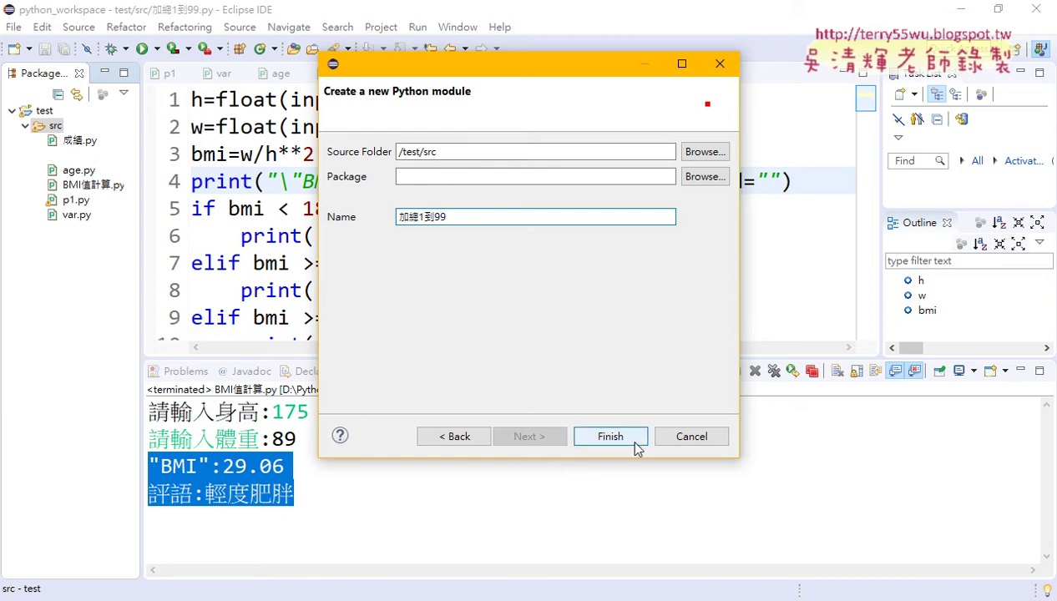
{"action": "left_click", "coordinate": [575, 431]}
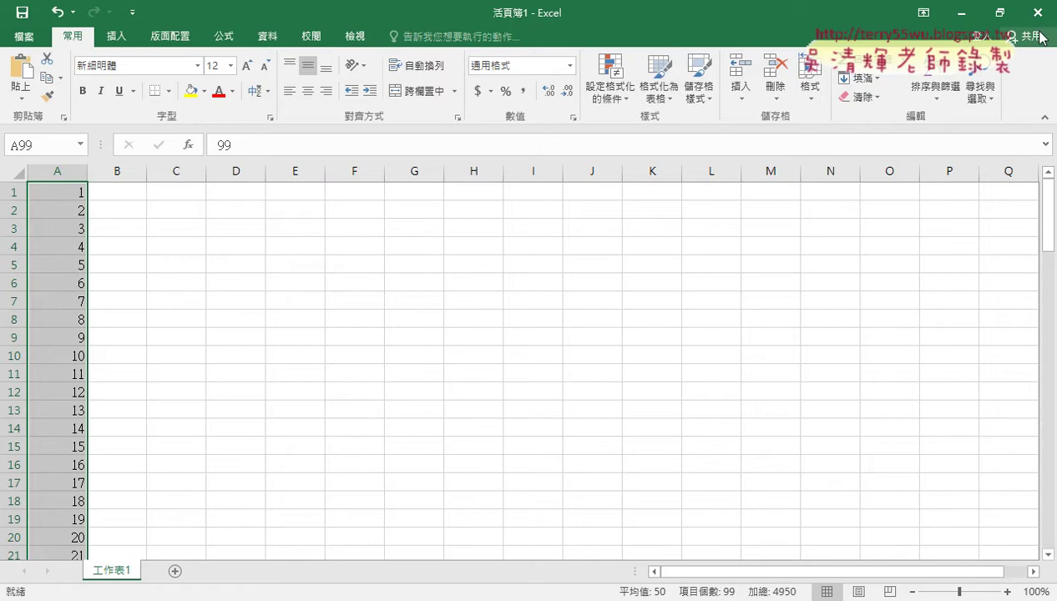
Restore the Excel window to a smaller size, place it beside the Eclipse editor, and look through the numbers in column A
{"action": "left_click", "coordinate": [1005, 15]}
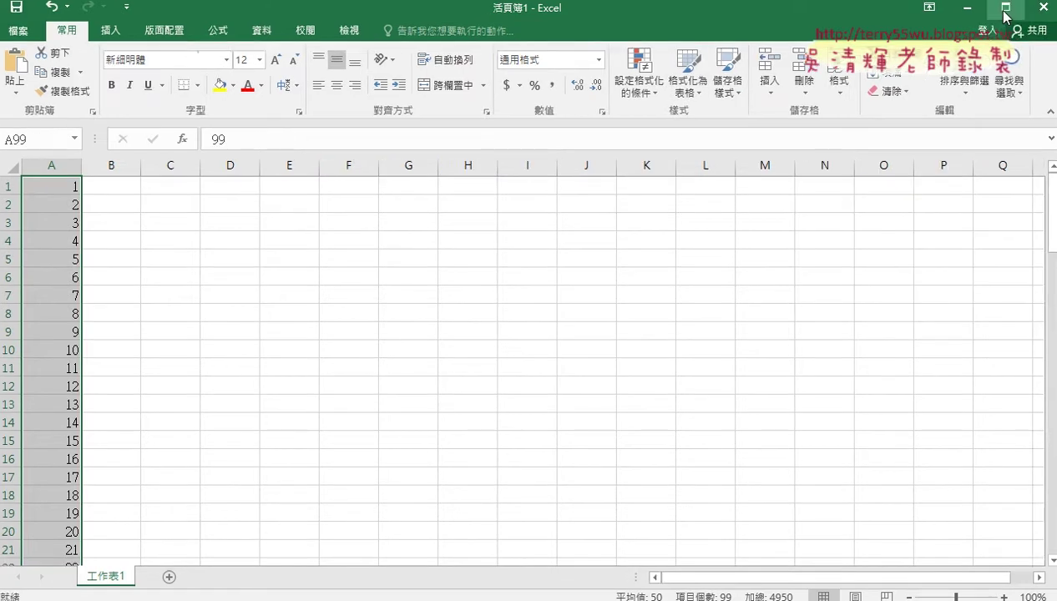
{"action": "left_click_drag", "start_coordinate": [223, 10], "coordinate": [612, 32]}
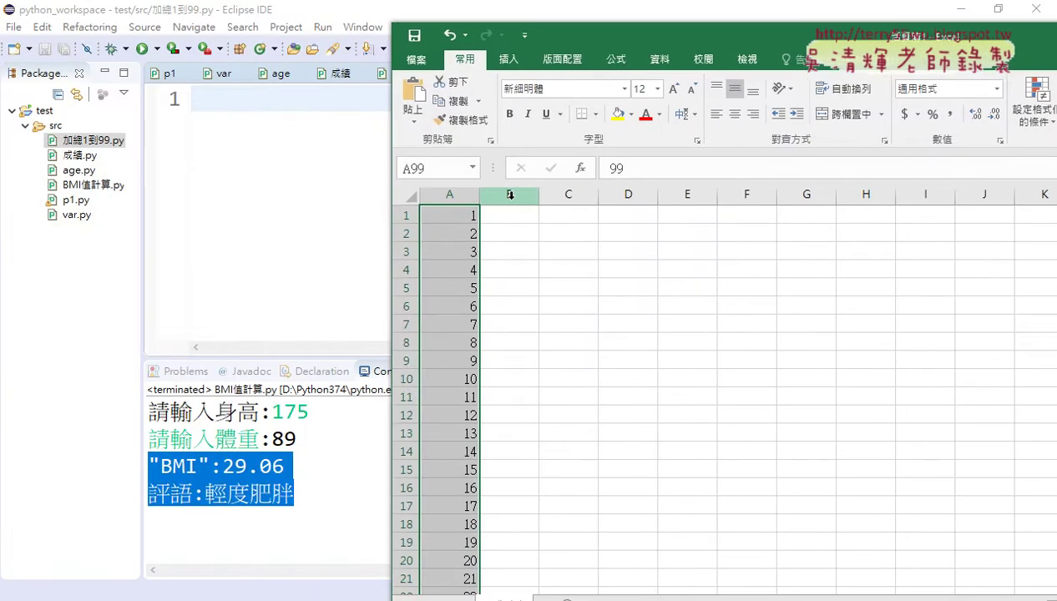
{"action": "scroll", "coordinate": [513, 330], "scroll_direction": "down", "scroll_amount": 18}
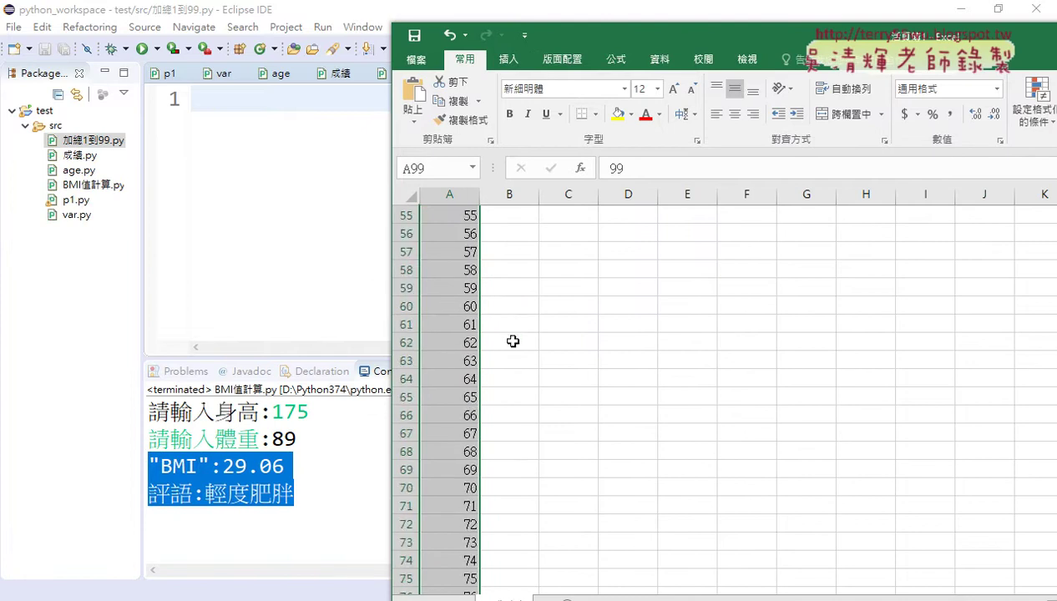
{"action": "scroll", "coordinate": [513, 342], "scroll_direction": "down", "scroll_amount": 3}
Switch to Eclipse and initialize the total with sum=0 on the first line of 加總1到99.py
{"action": "left_click", "coordinate": [243, 103]}
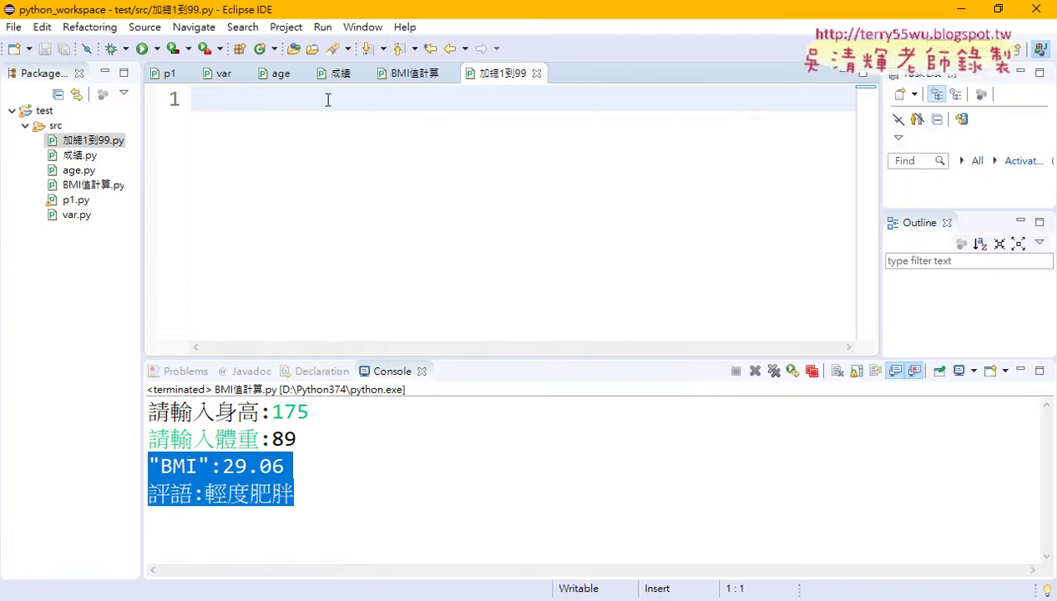
{"action": "type", "text": "ㄙ"}
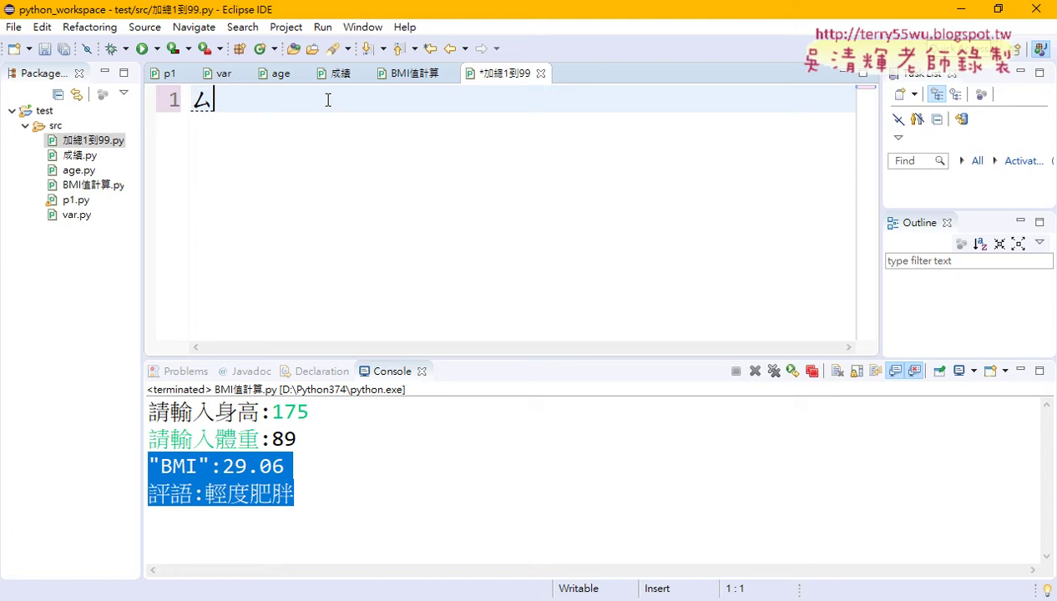
{"action": "key", "text": "BackSpace"}
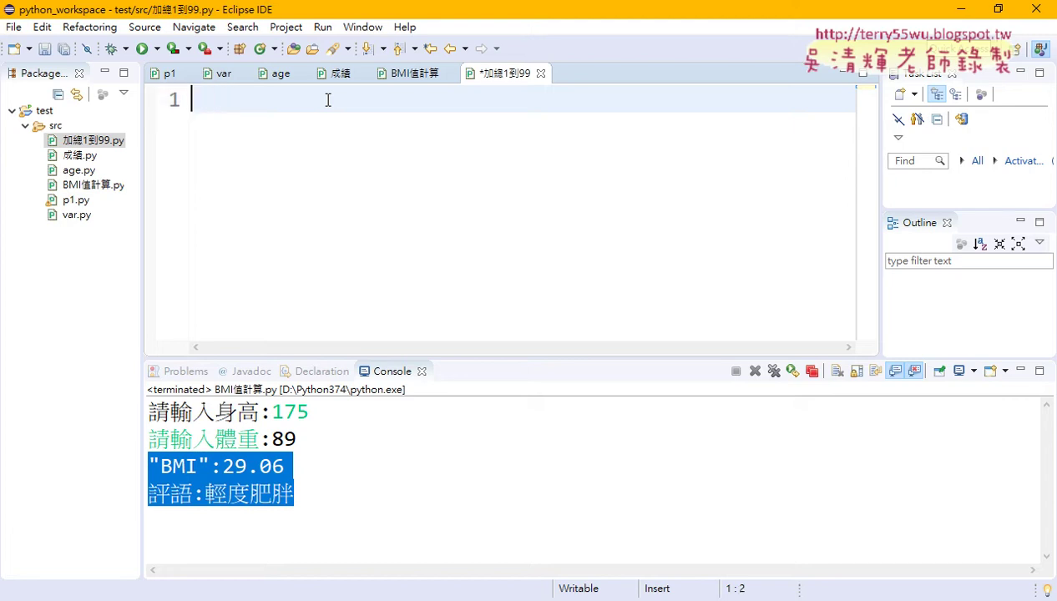
{"action": "type", "text": "sum="}
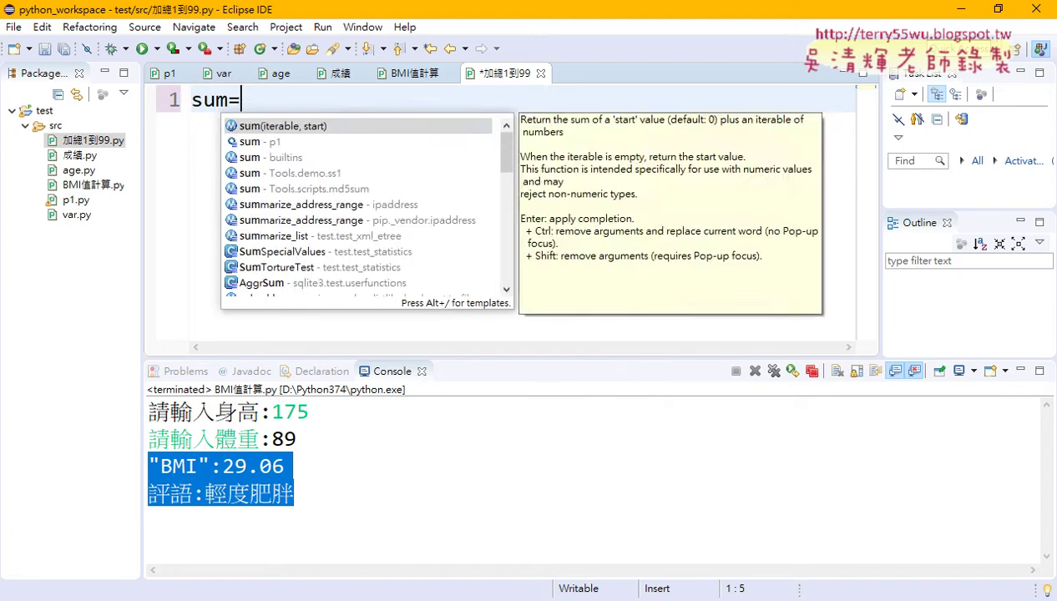
{"action": "type", "text": "0"}
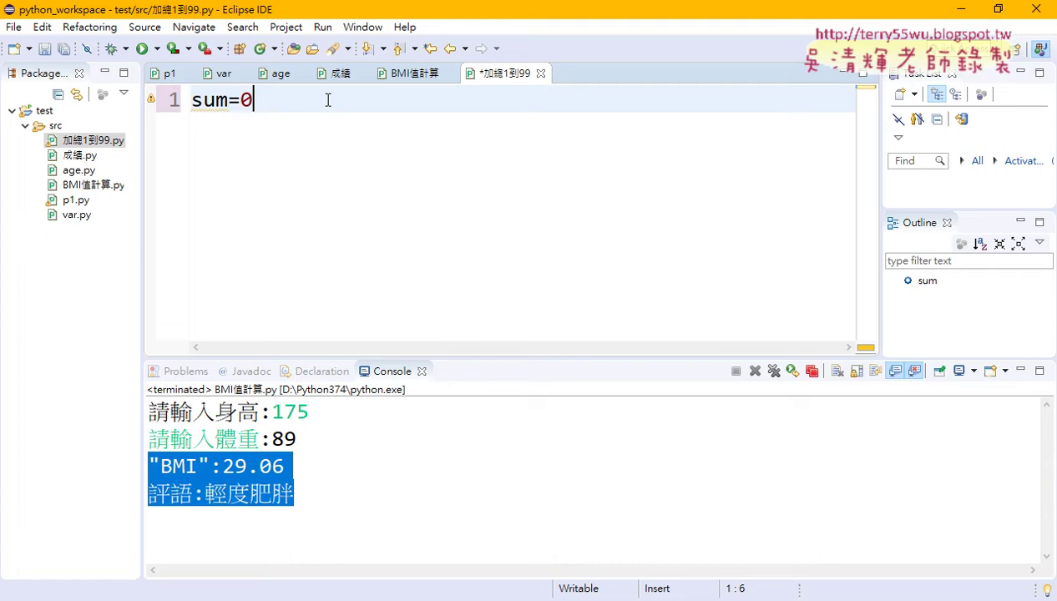
{"action": "key", "text": "Return"}
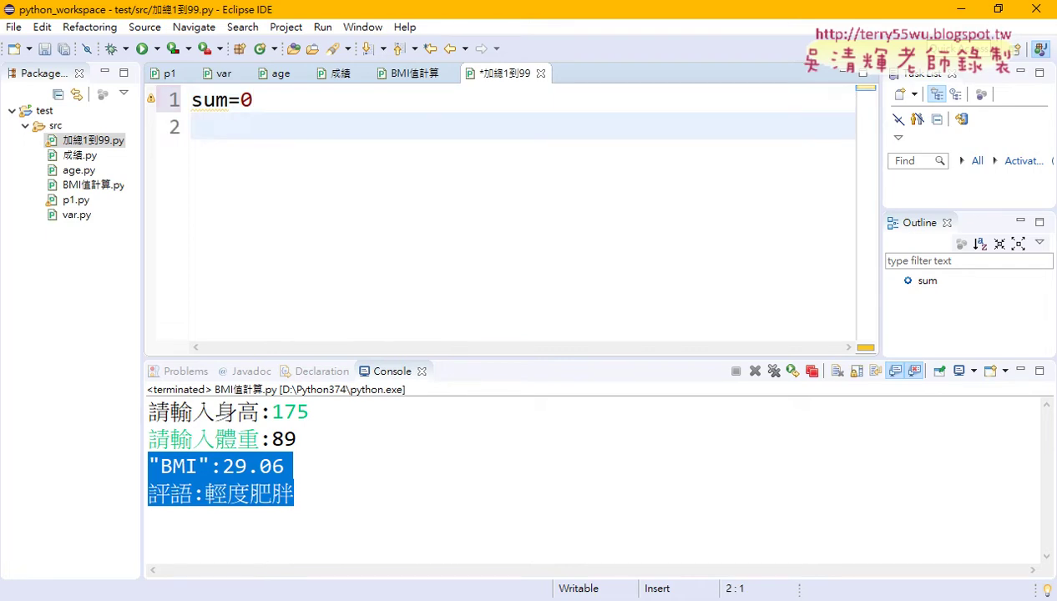
Begin a for loop with the variable i on line 2 of the module
{"action": "type", "text": "for"}
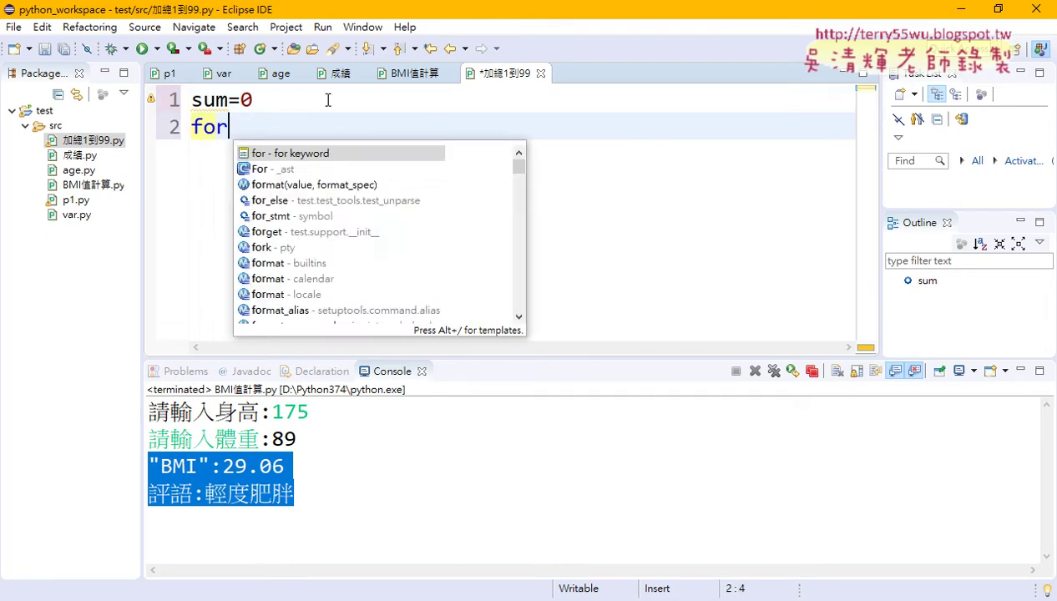
{"action": "type", "text": " i"}
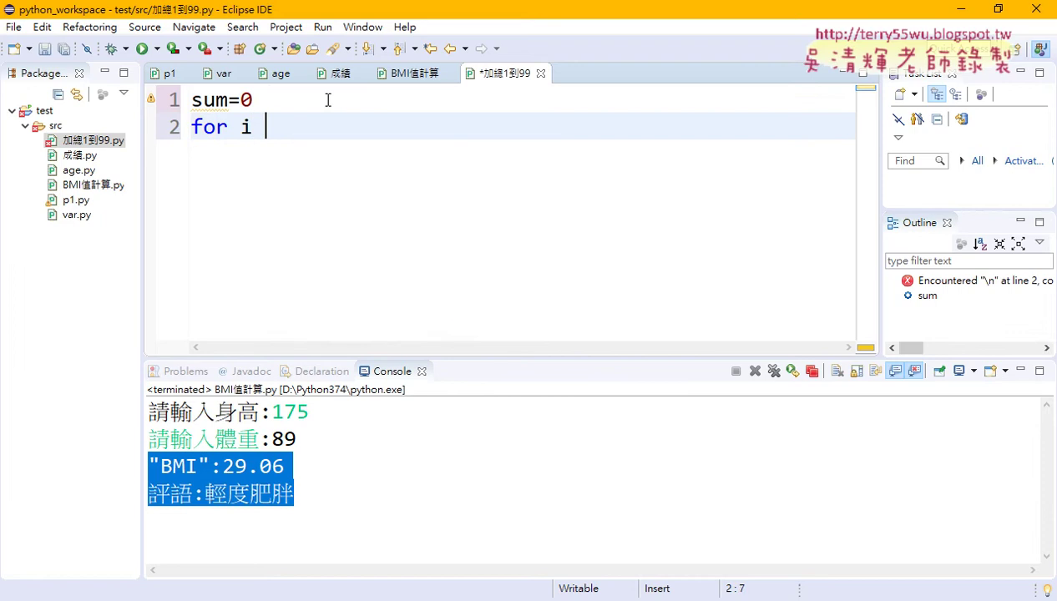